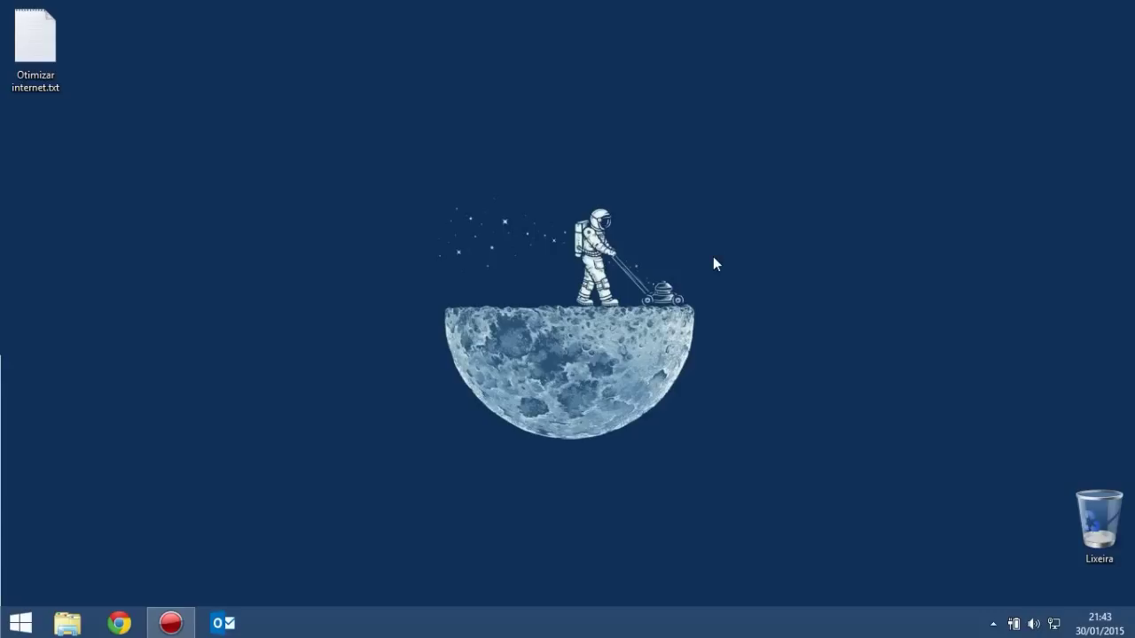
Open the C:\Windows\Temp folder by running temp from the Run dialog
key(super+r)
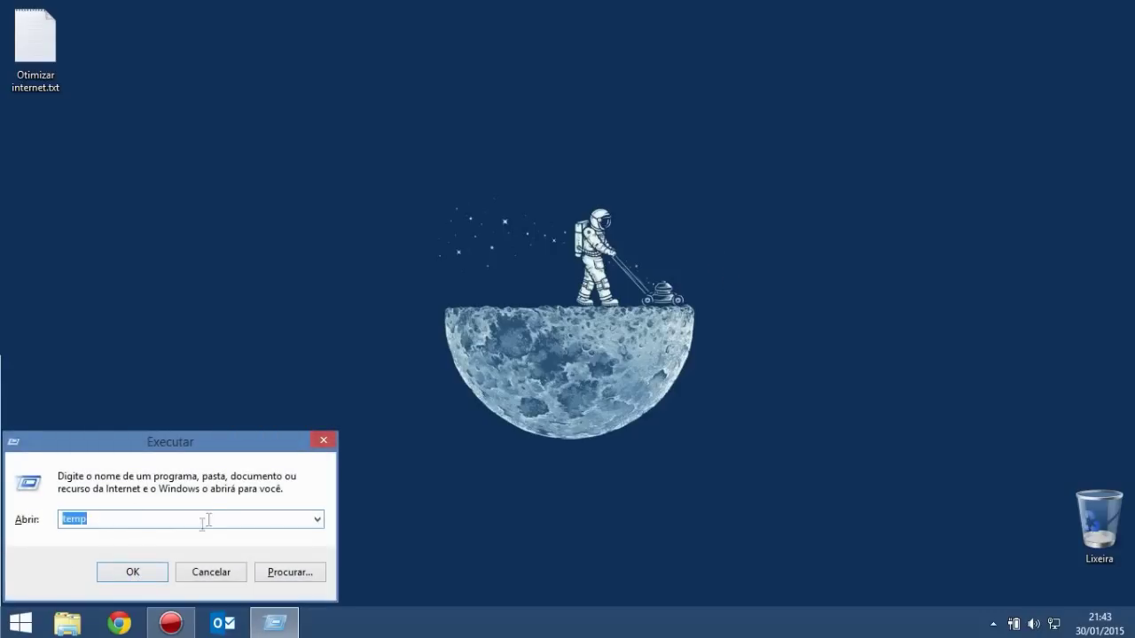
click(124, 576)
click(845, 253)
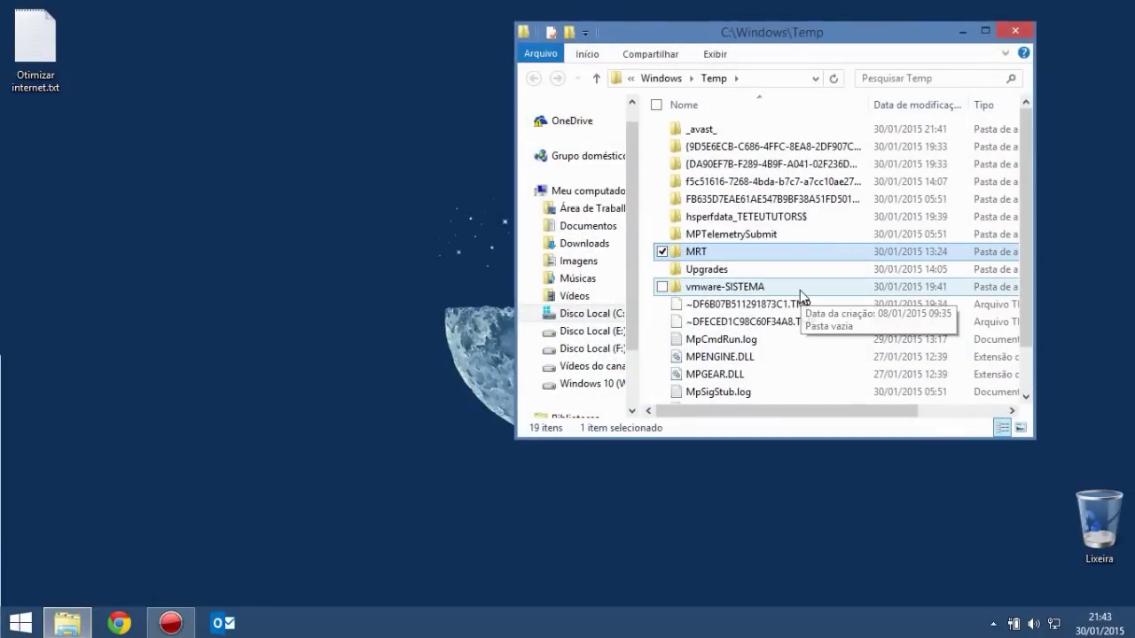
Delete everything in the Temp folder, skipping all items that cannot be removed, and close the folder window
key(ctrl+a)
key(Delete)
click(636, 324)
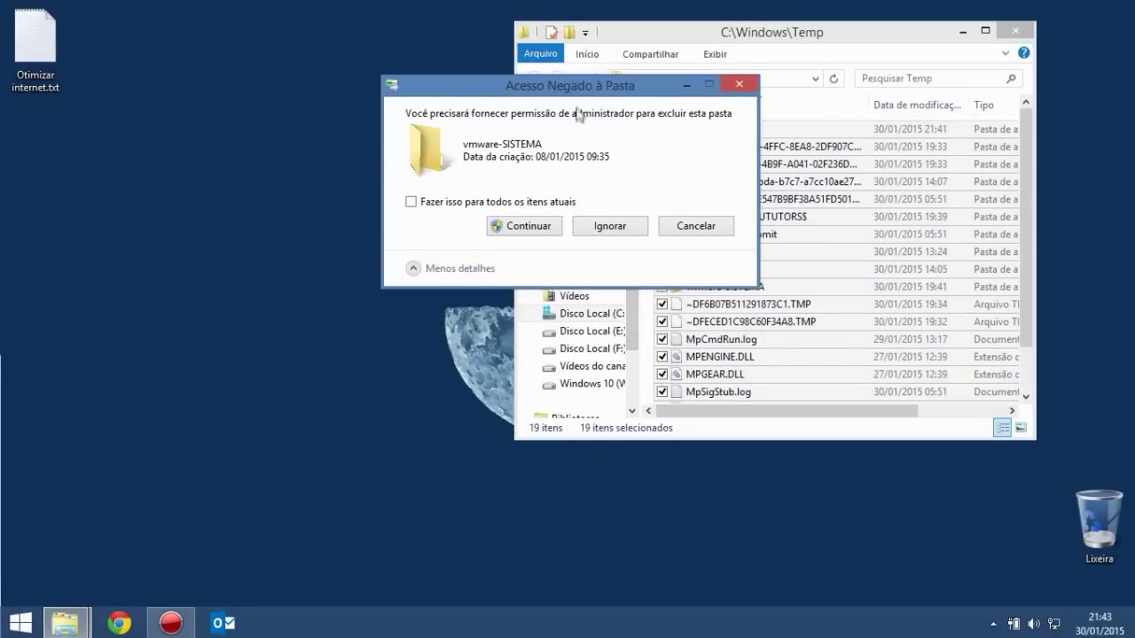
click(479, 201)
click(598, 226)
click(530, 237)
click(595, 263)
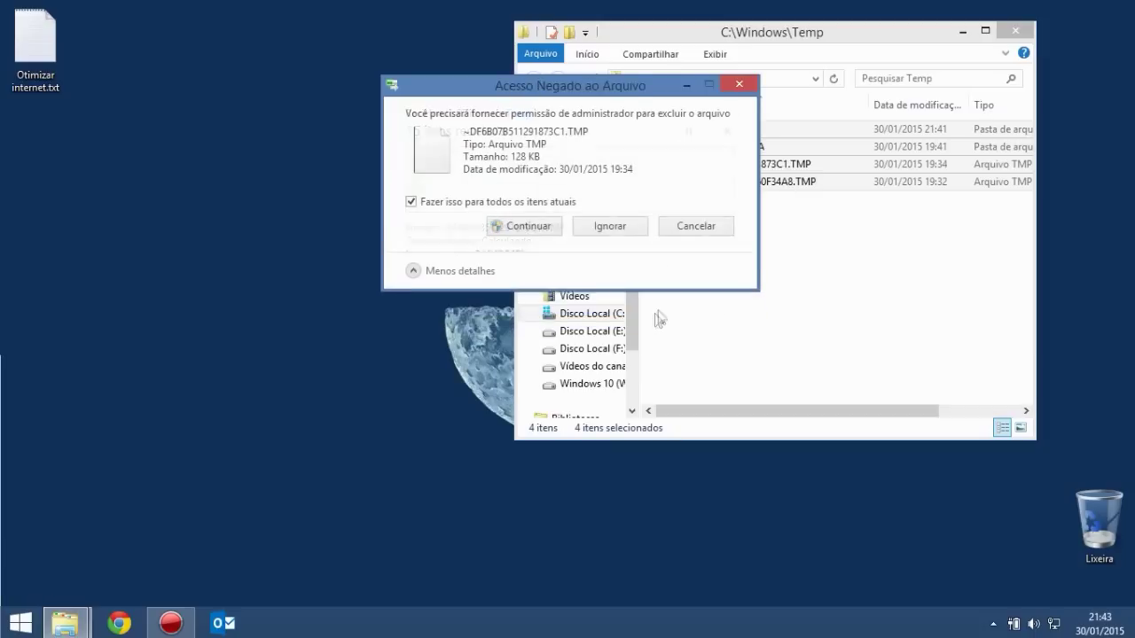
click(606, 227)
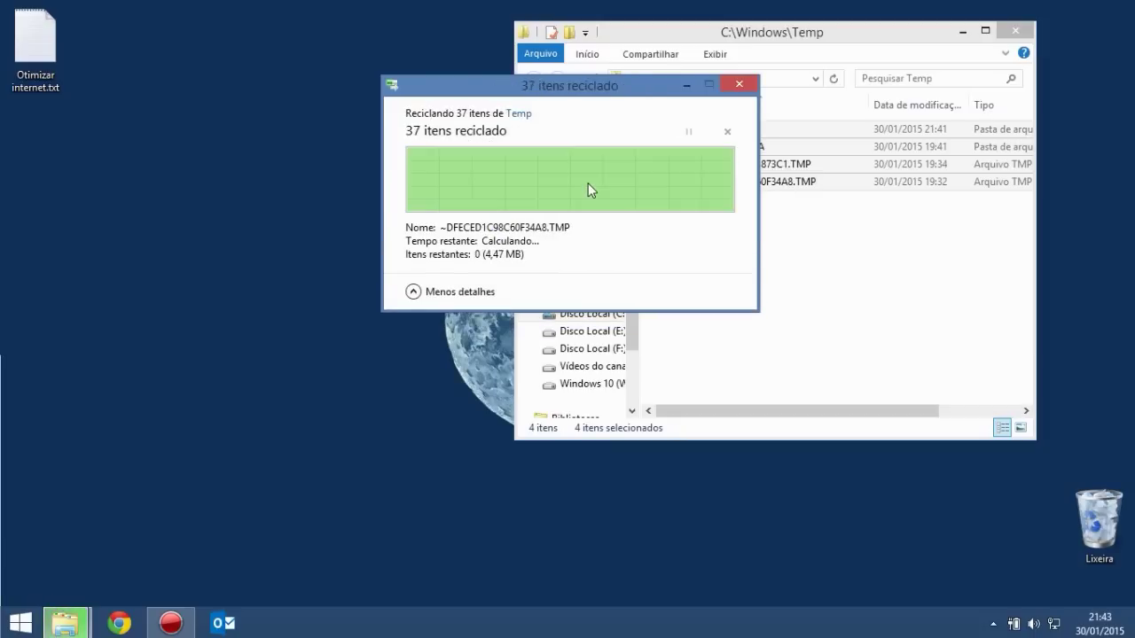
drag(816, 260, 753, 121)
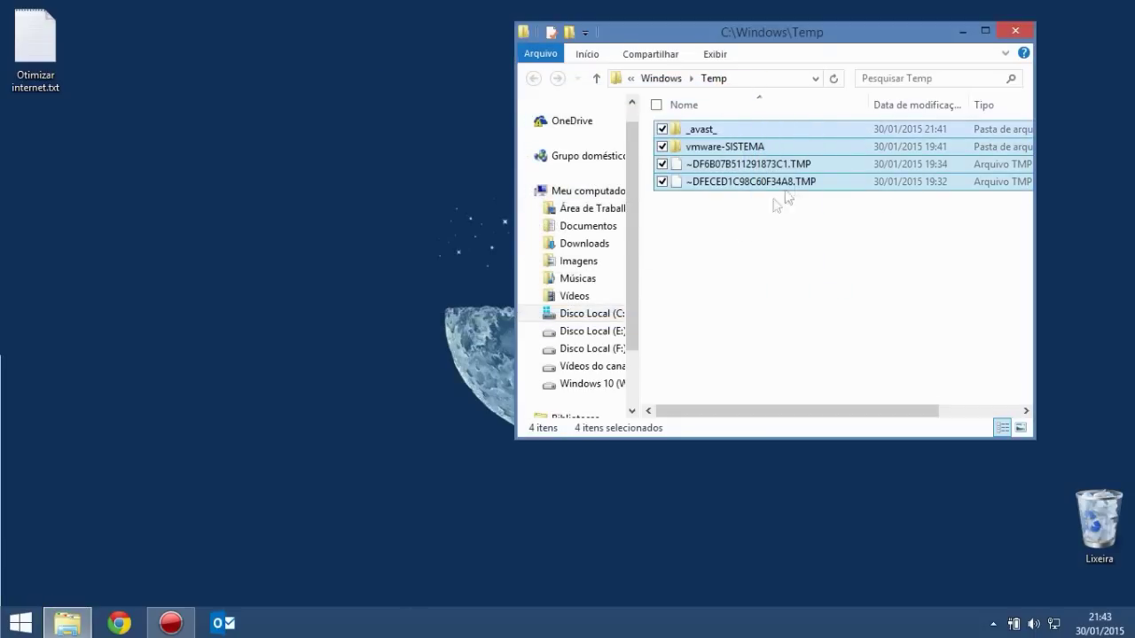
click(1013, 31)
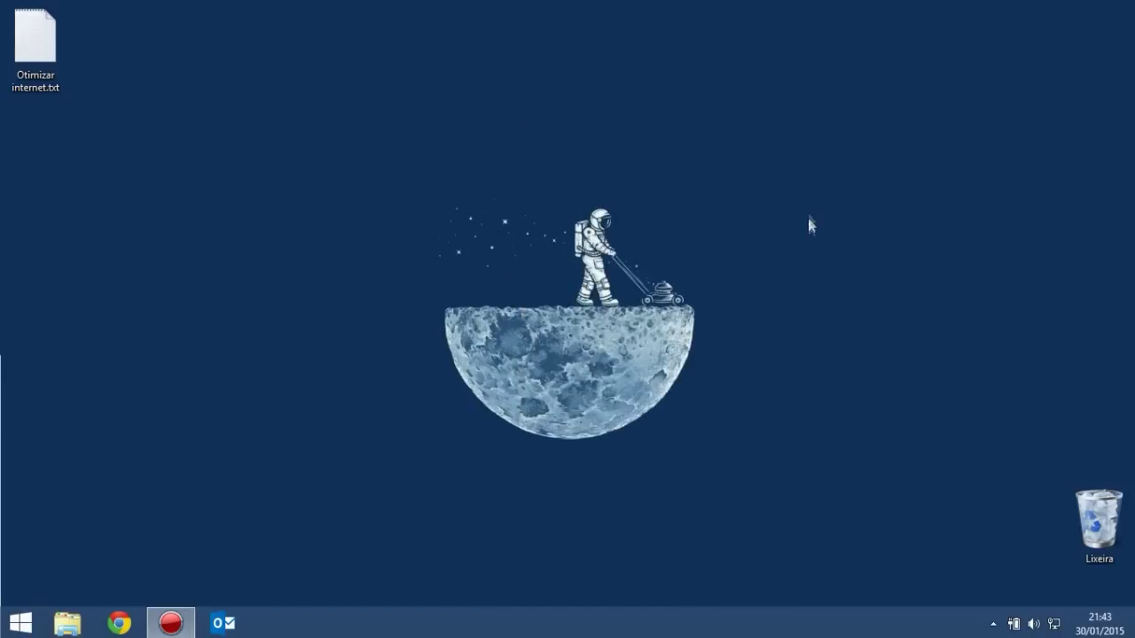
Open Otimizar internet.txt from the desktop, select all the netsh command lines from ipv4 reset to lan reconnect, and minimise Notepad
double_click(49, 63)
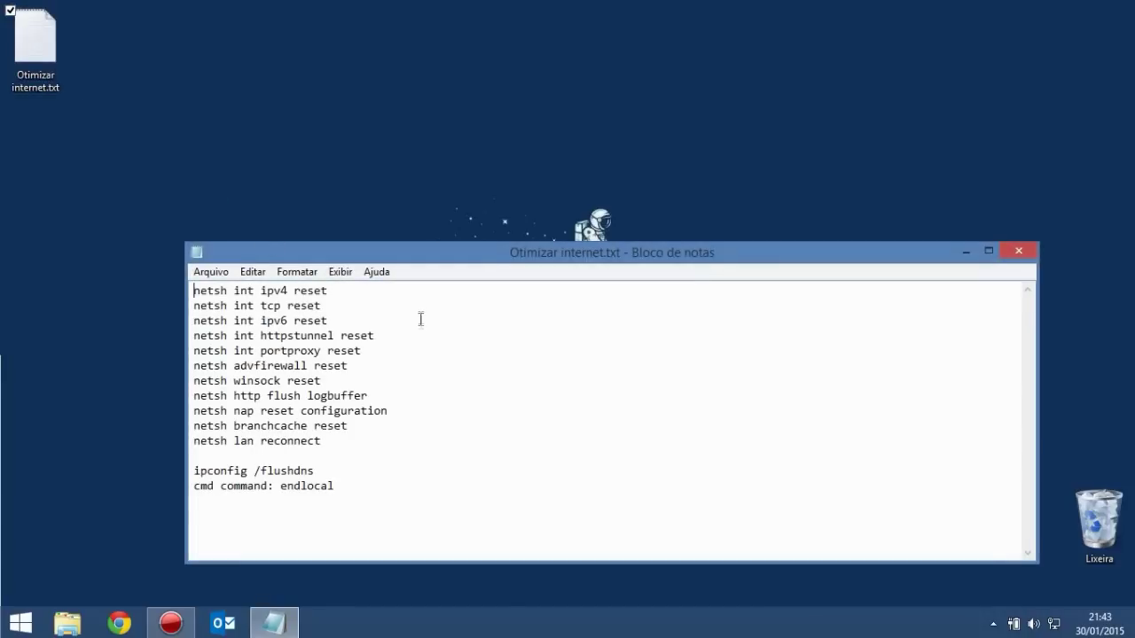
drag(497, 253, 652, 57)
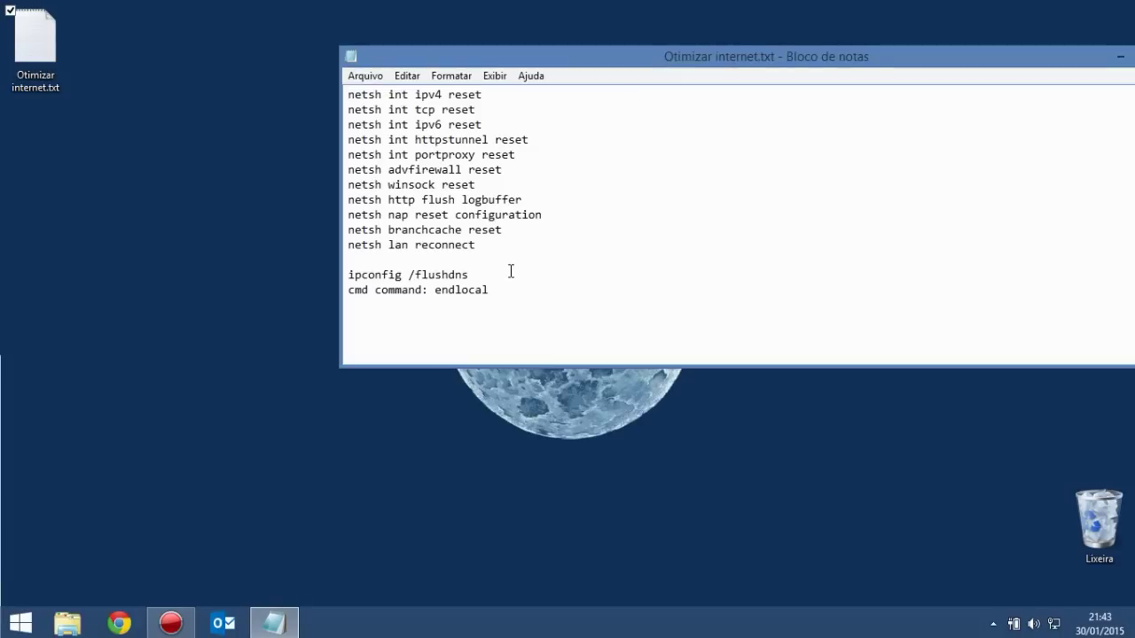
drag(508, 258, 125, 97)
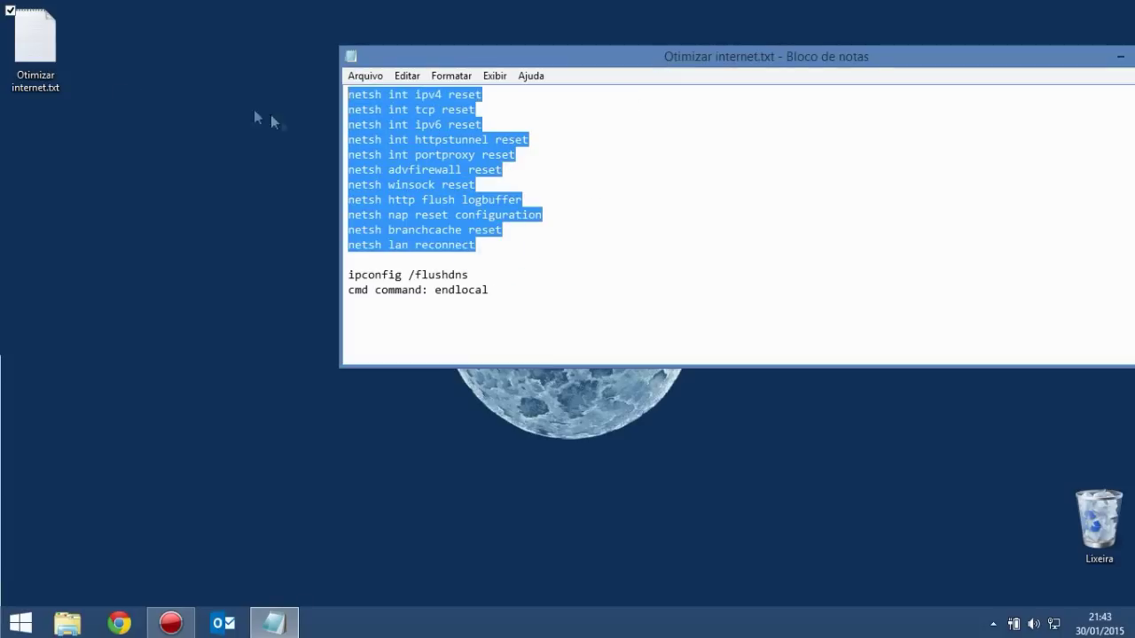
click(1120, 56)
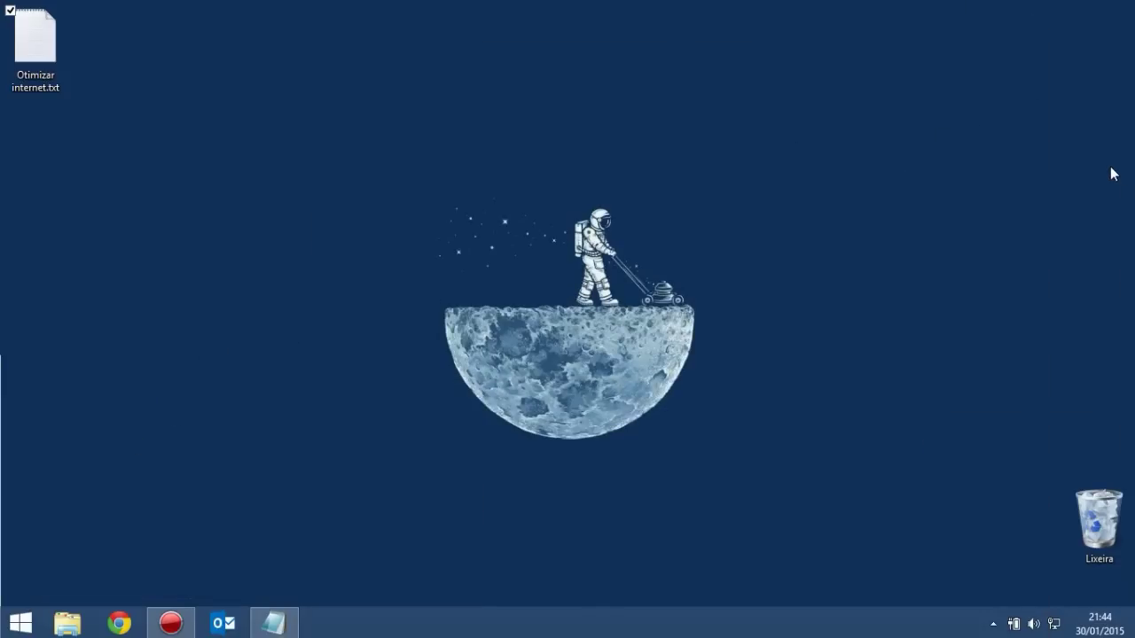
key(super+s)
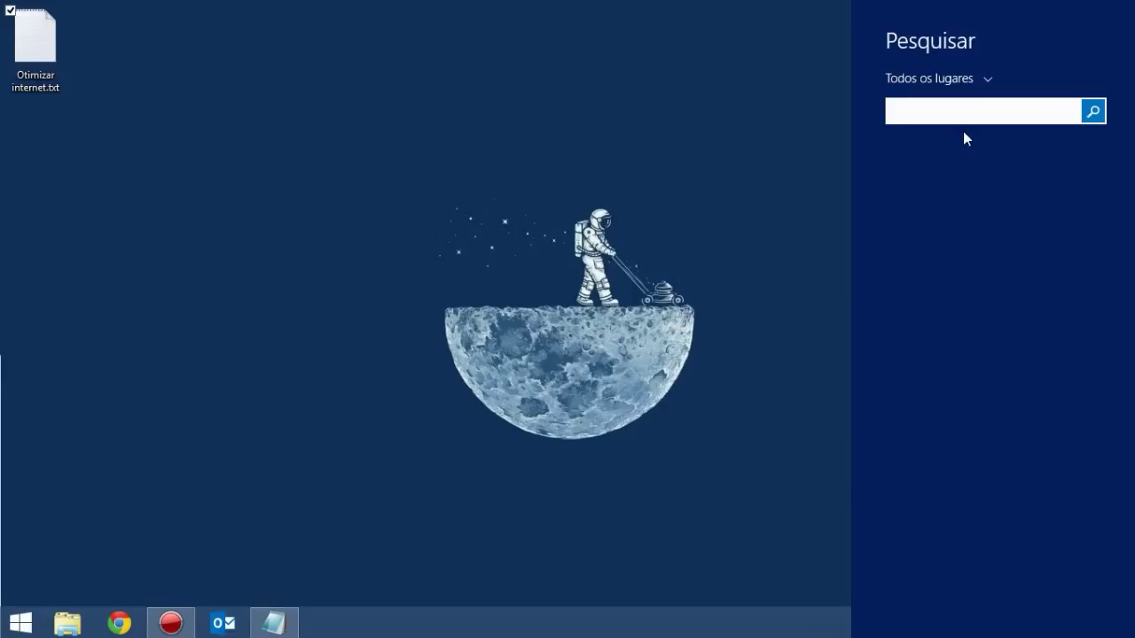
text(CMD)
click(696, 207)
Open Command Prompt as administrator and allow it to make changes to the computer
right_click(17, 629)
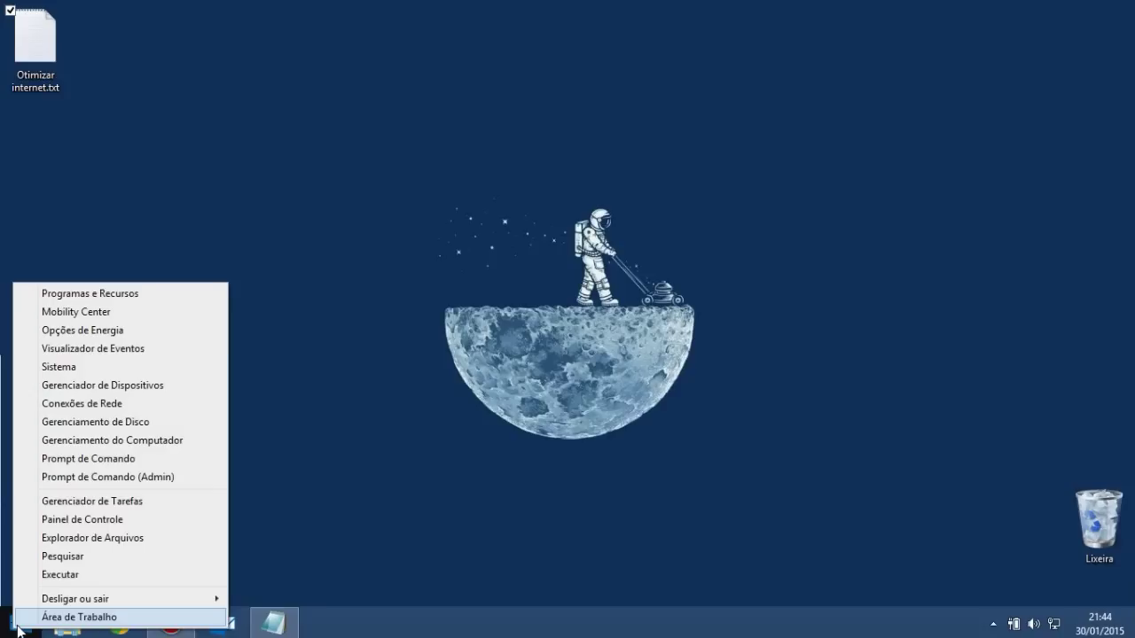
click(68, 479)
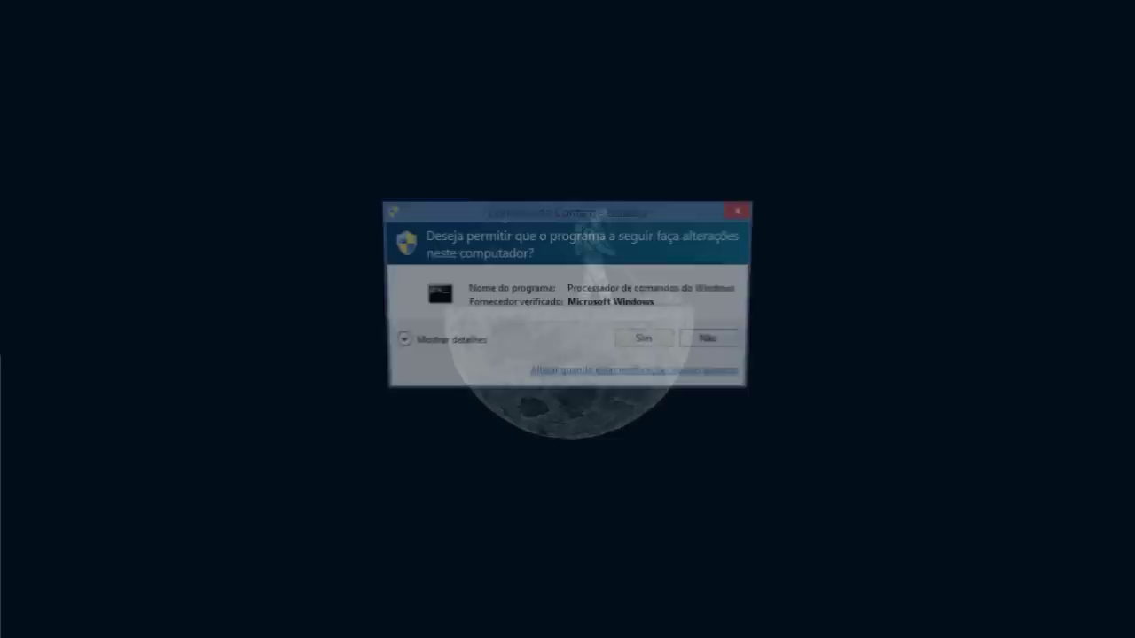
click(647, 342)
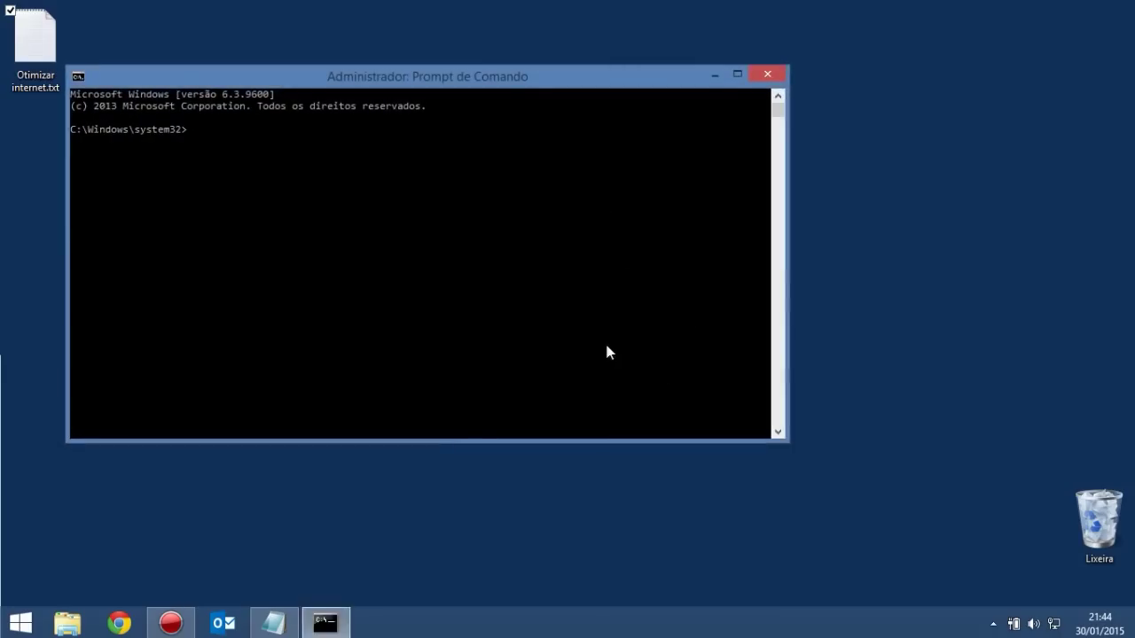
Copy the selected netsh reset commands from Otimizar internet.txt and paste them into the administrator Command Prompt to run them
click(273, 623)
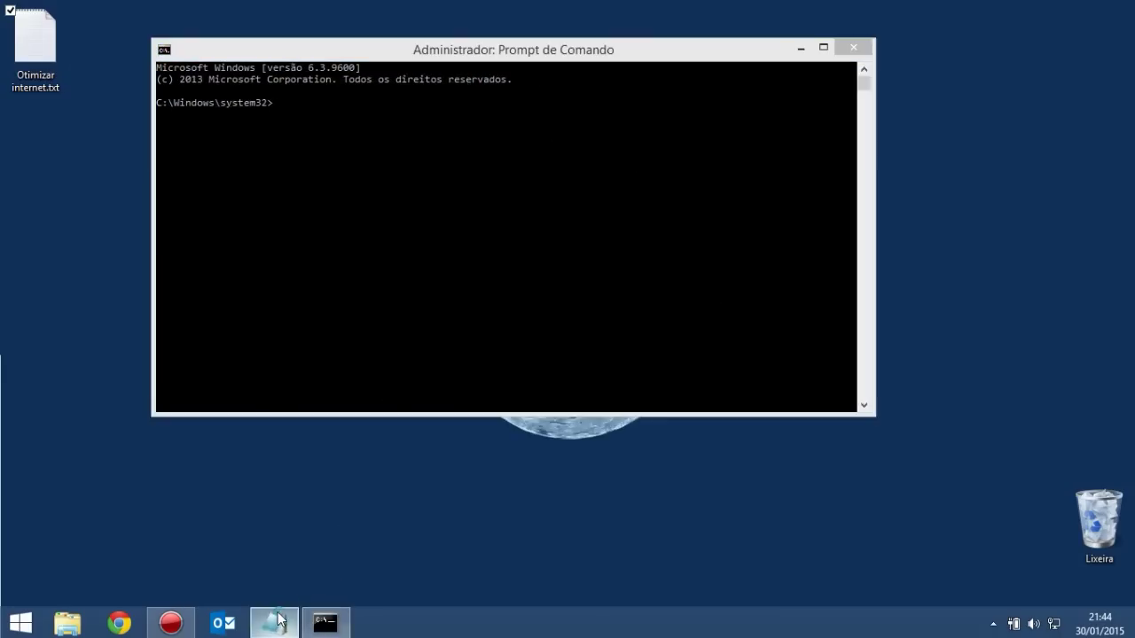
right_click(607, 195)
click(635, 251)
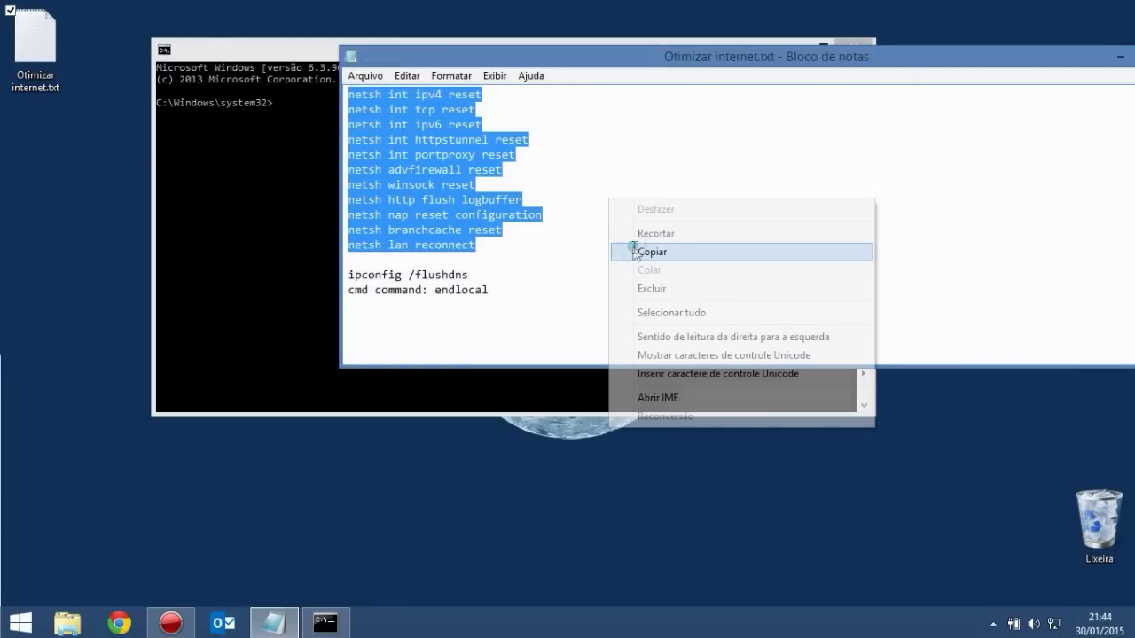
click(1120, 56)
right_click(648, 180)
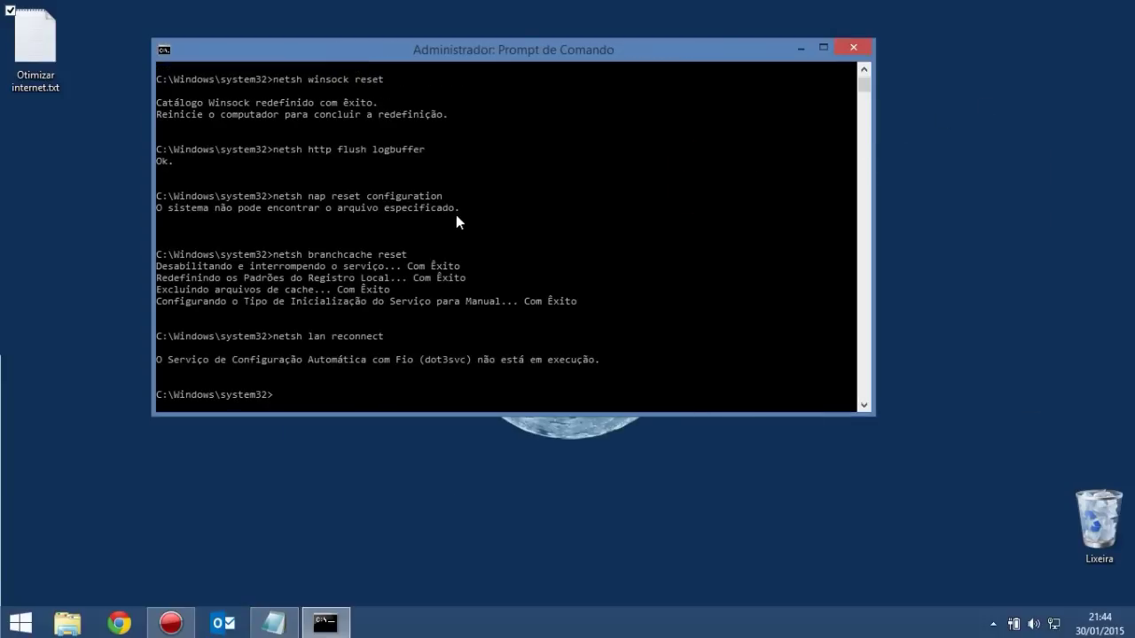
Review the Command Prompt output of each netsh command, from the ipv4 reset through the lan reconnect
scroll(458, 220, up, 2)
scroll(448, 226, up, 7)
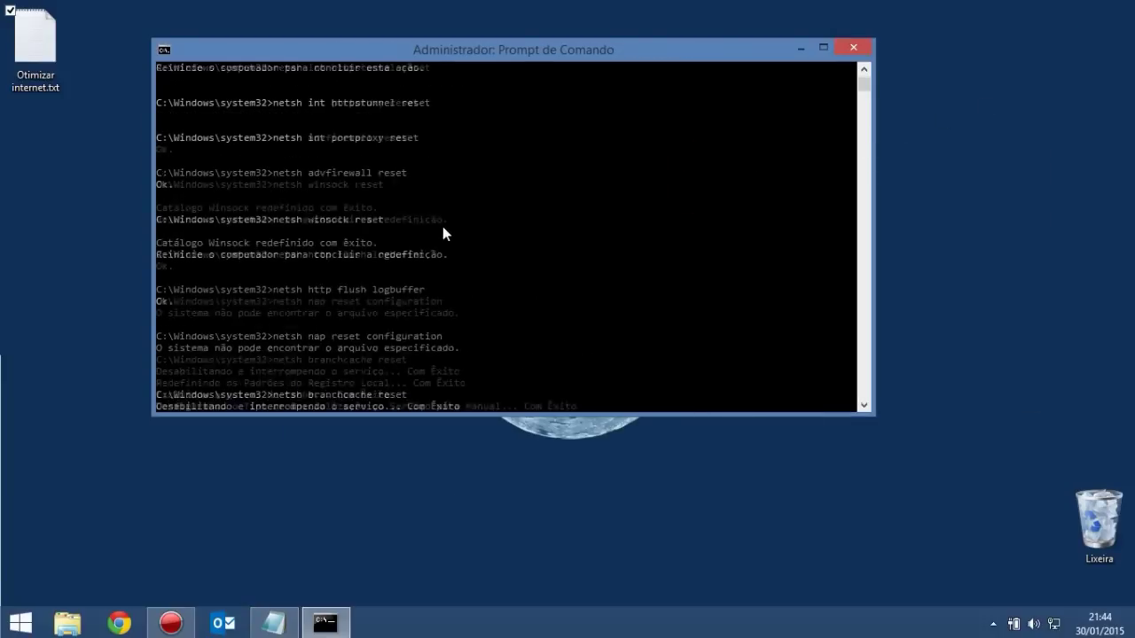
scroll(215, 228, up, 5)
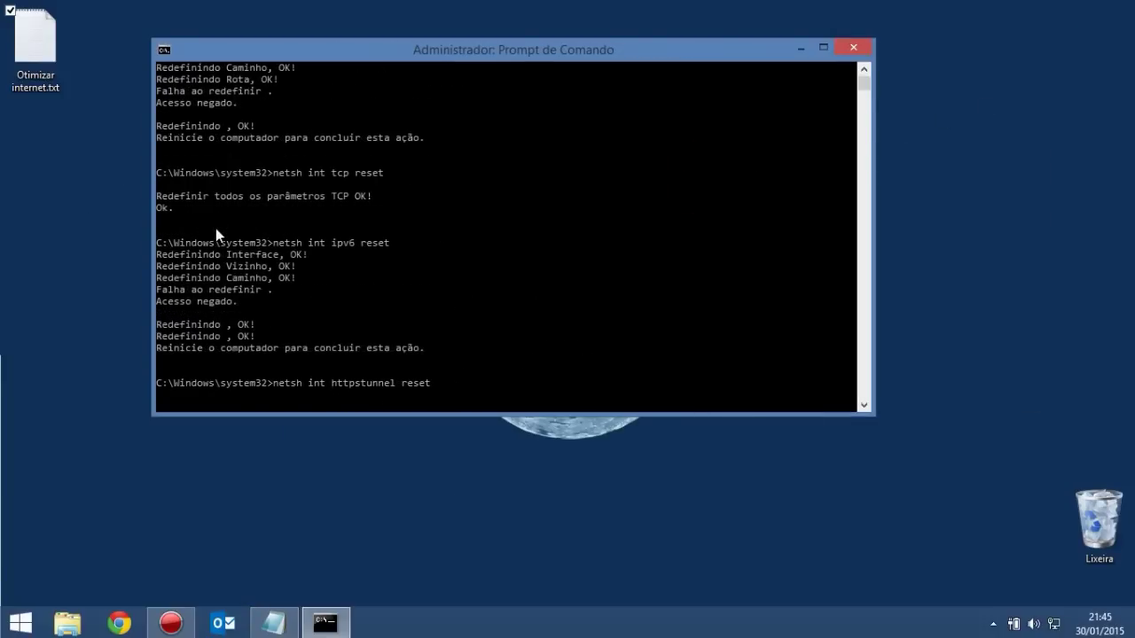
scroll(221, 252, up, 1)
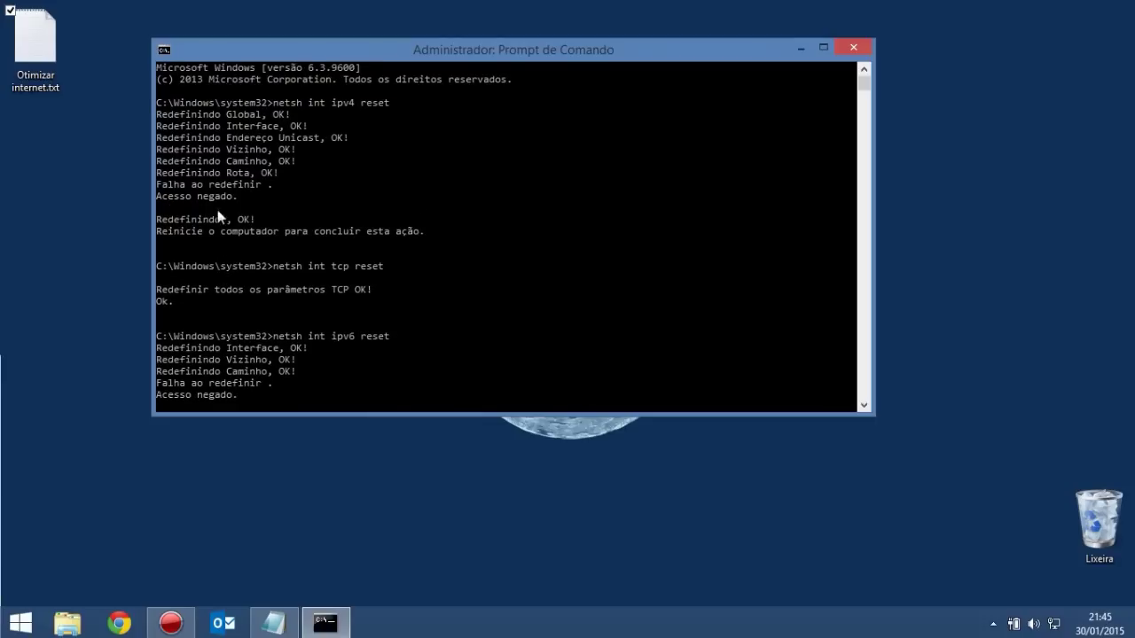
scroll(232, 232, down, 1)
scroll(226, 231, down, 12)
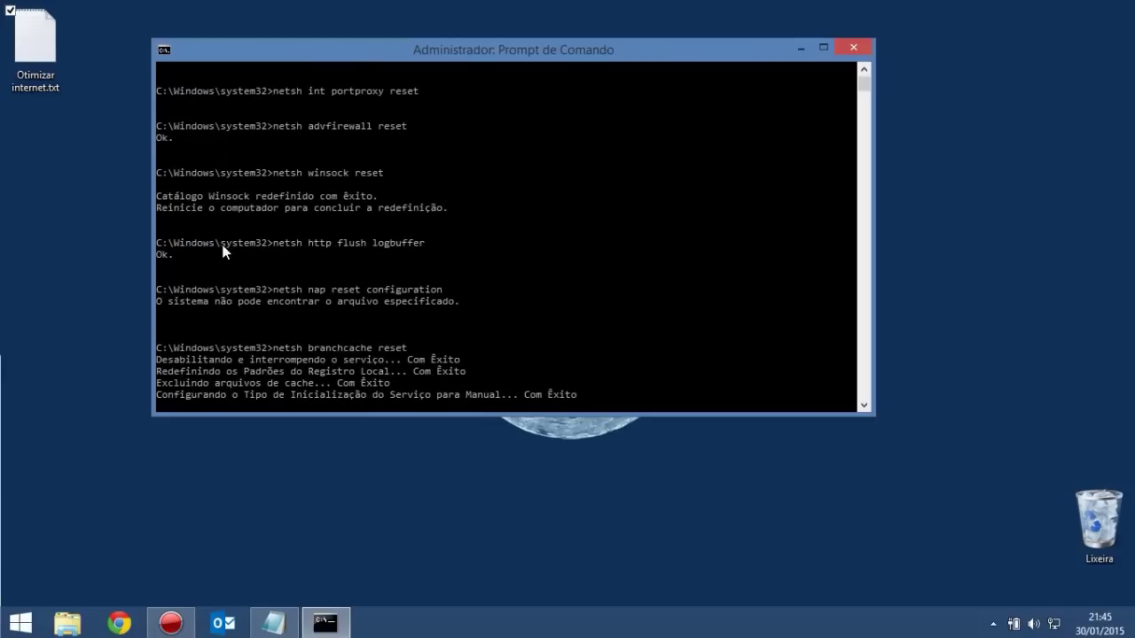
scroll(199, 266, down, 6)
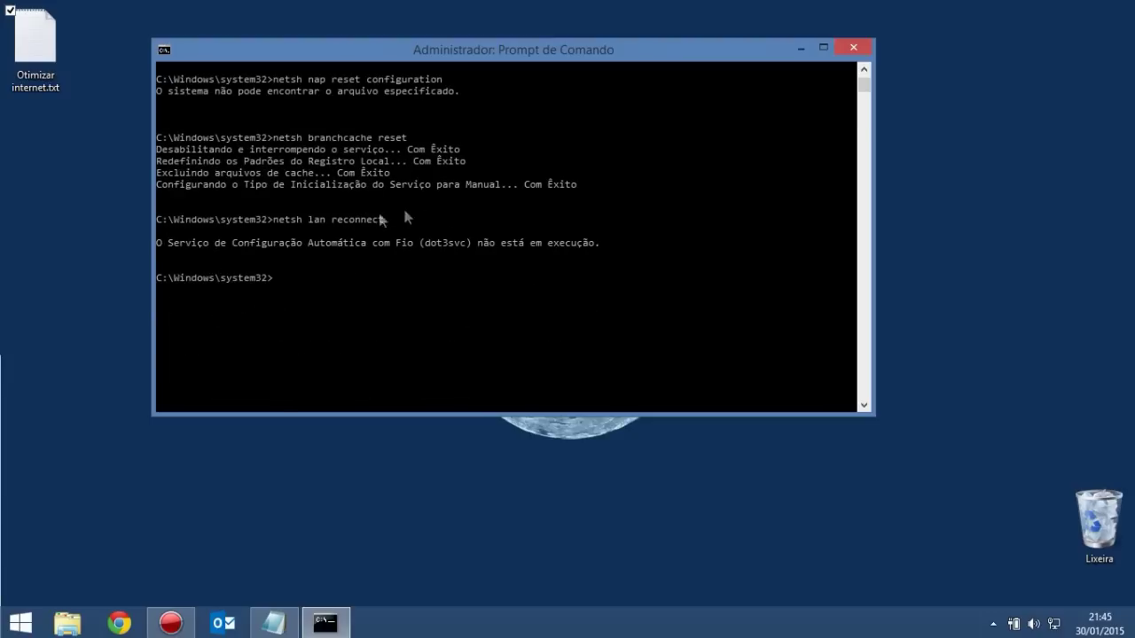
Copy the ipconfig /flushdns line from Otimizar internet.txt
click(275, 623)
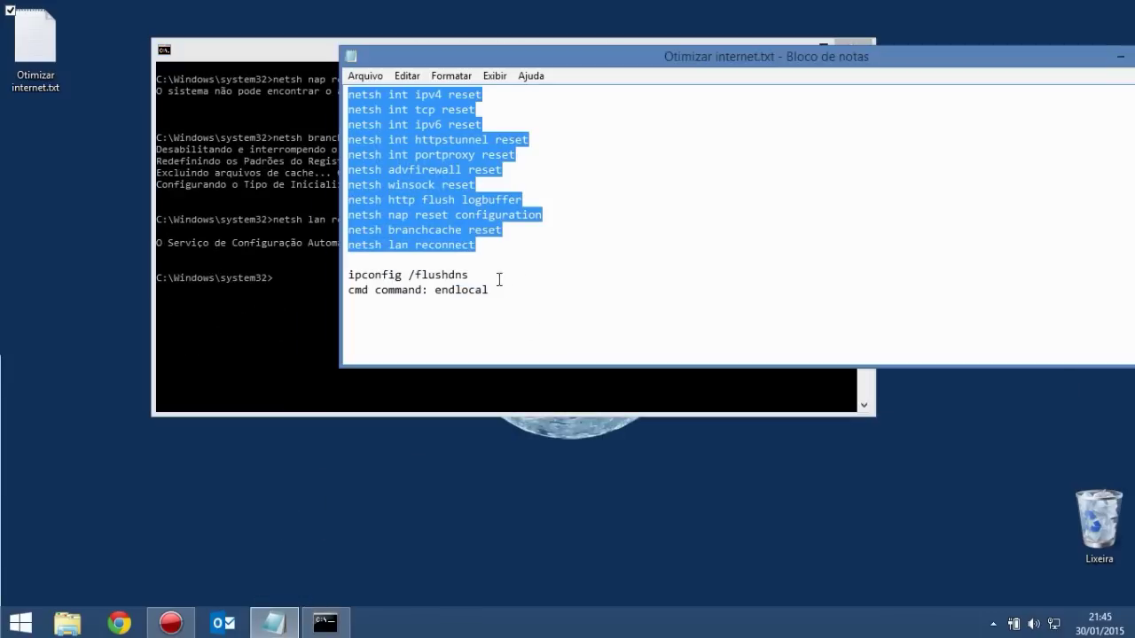
click(491, 281)
double_click(492, 282)
drag(492, 281, 311, 284)
click(420, 270)
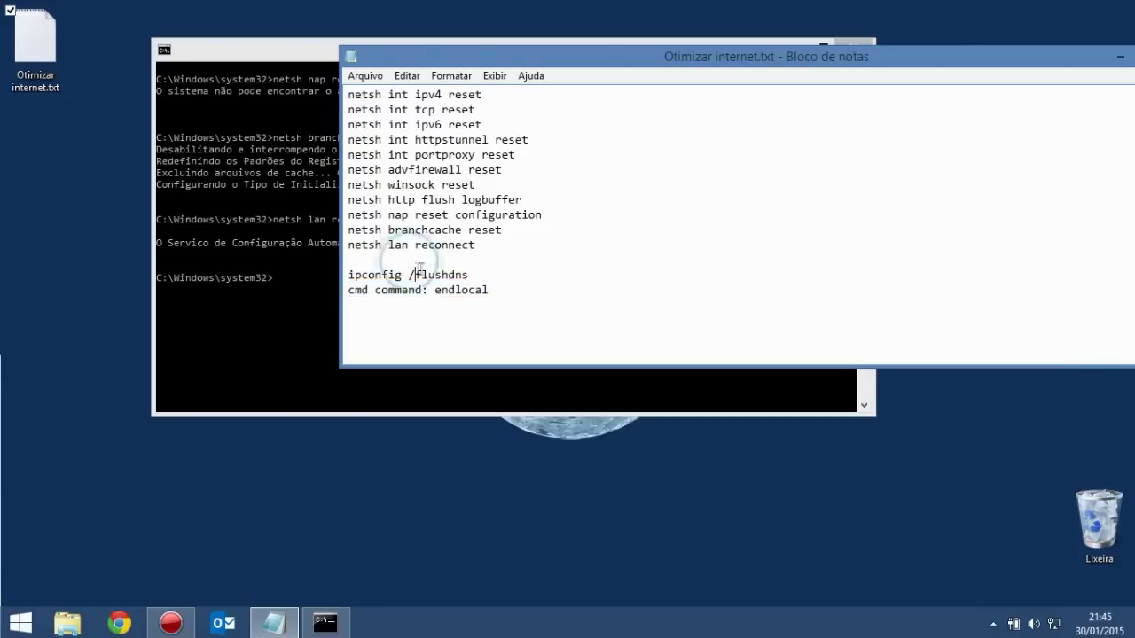
click(348, 271)
shift+click(486, 272)
key(super+c)
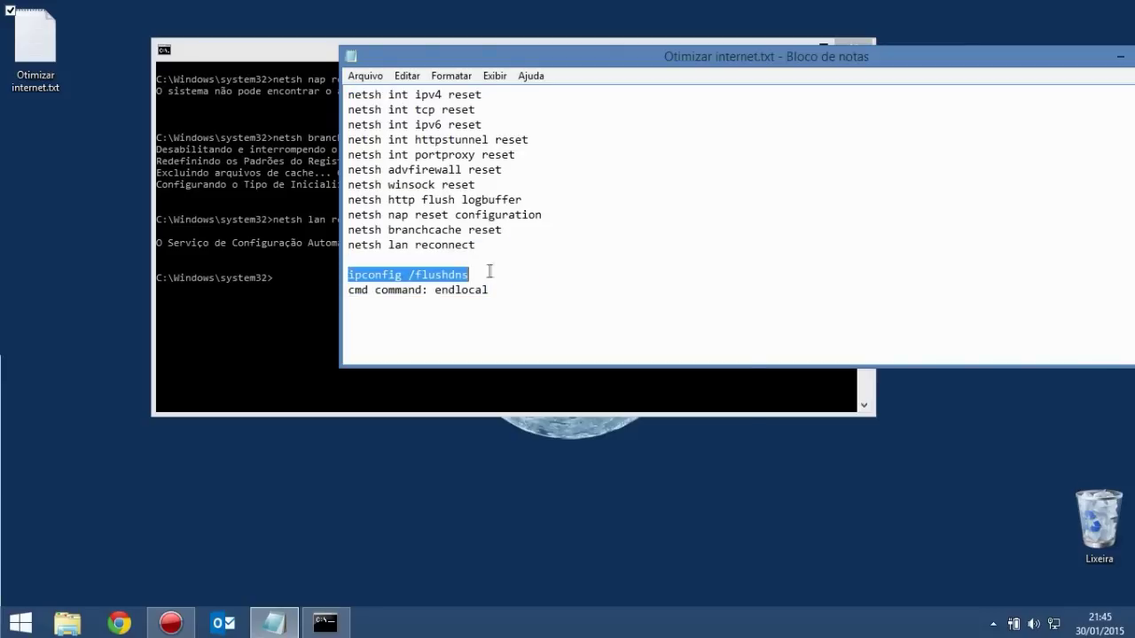
right_click(486, 272)
click(523, 320)
Paste and run ipconfig /flushdns in the administrator Command Prompt
click(284, 294)
right_click(292, 293)
key(Return)
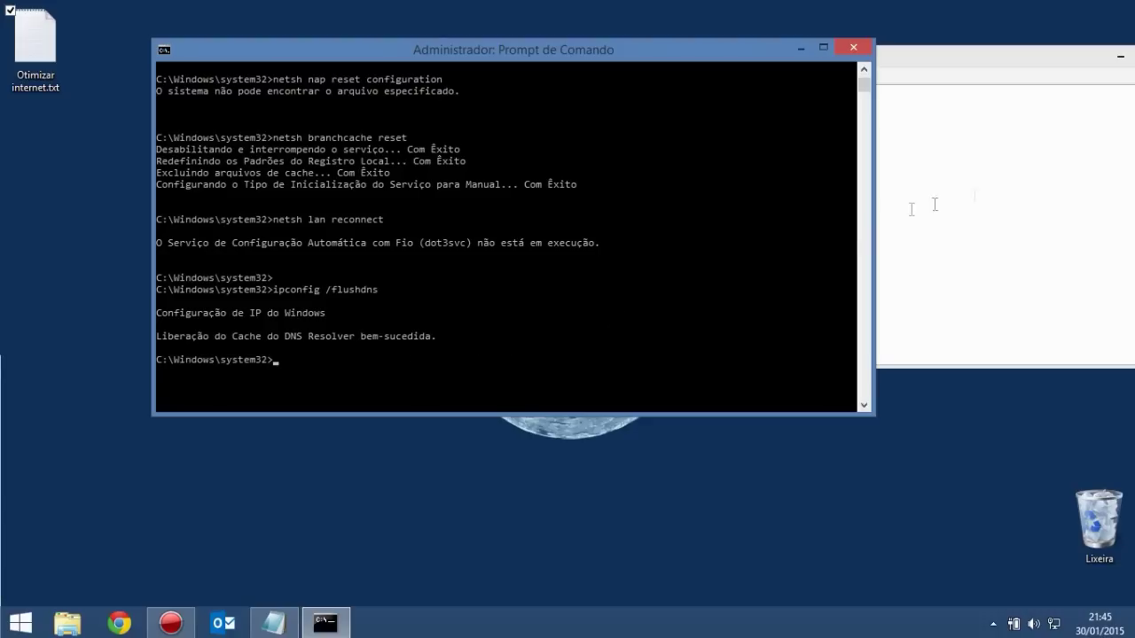
Copy only the word endlocal from the last line of Otimizar internet.txt and run it in Command Prompt
click(993, 184)
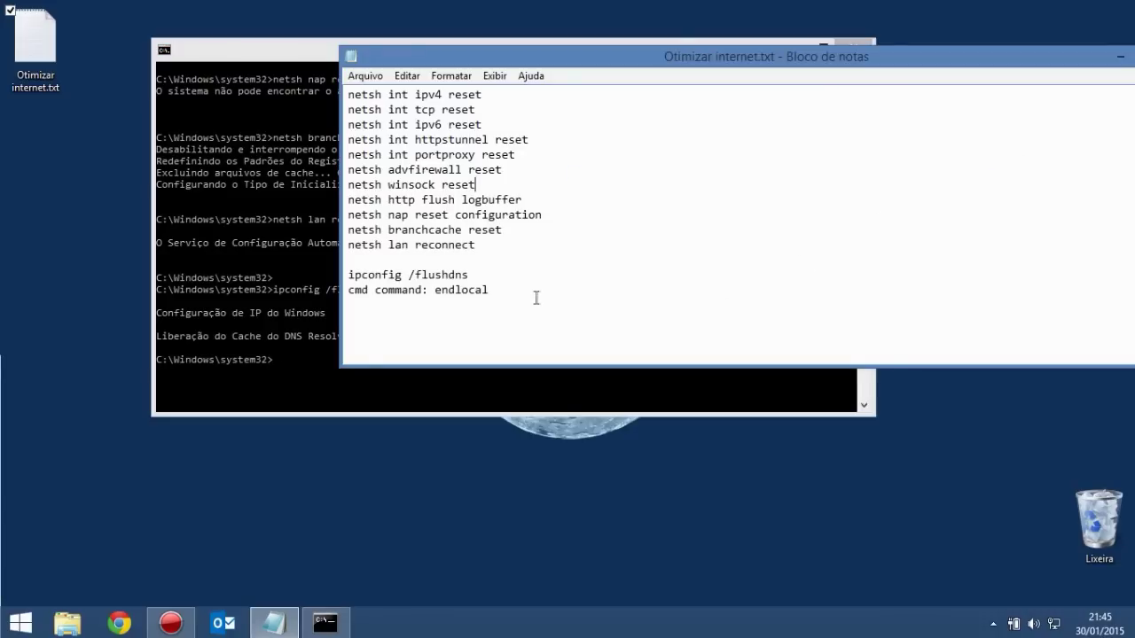
mouse_move(439, 289)
mouse_down()
mouse_move(489, 289)
mouse_move(434, 296)
mouse_up()
click(489, 290)
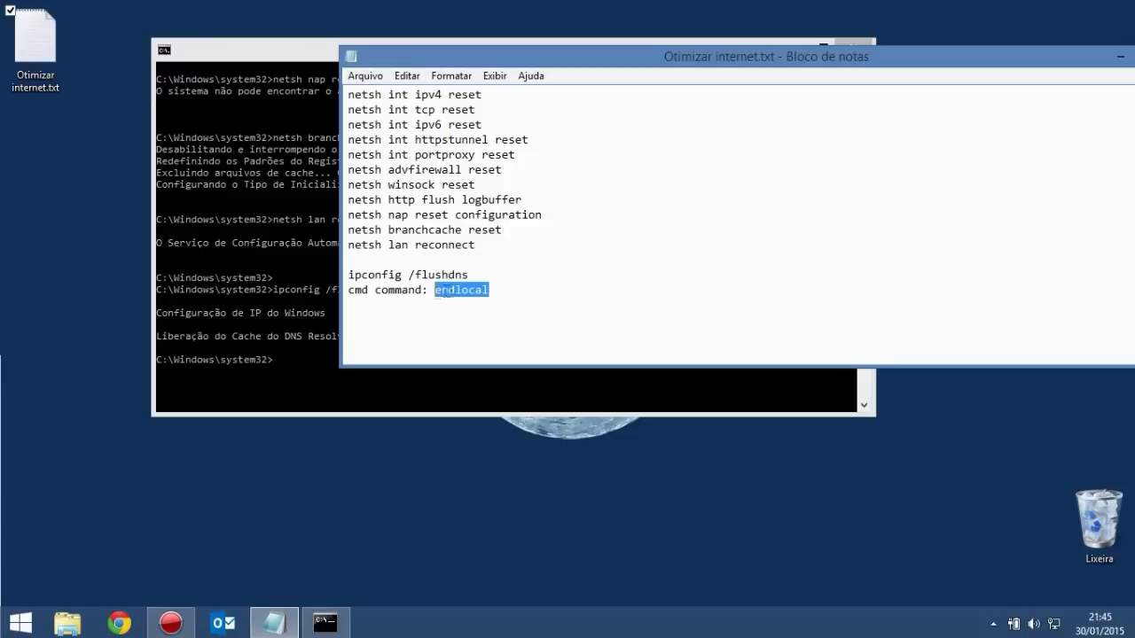
right_click(447, 282)
click(470, 334)
click(296, 382)
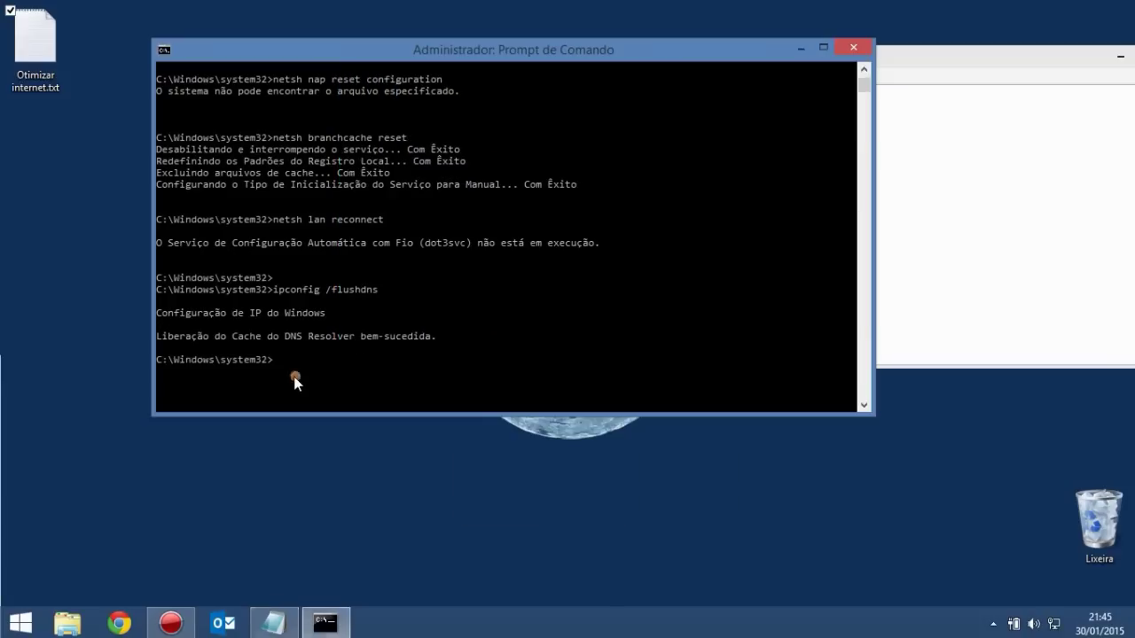
key(Return)
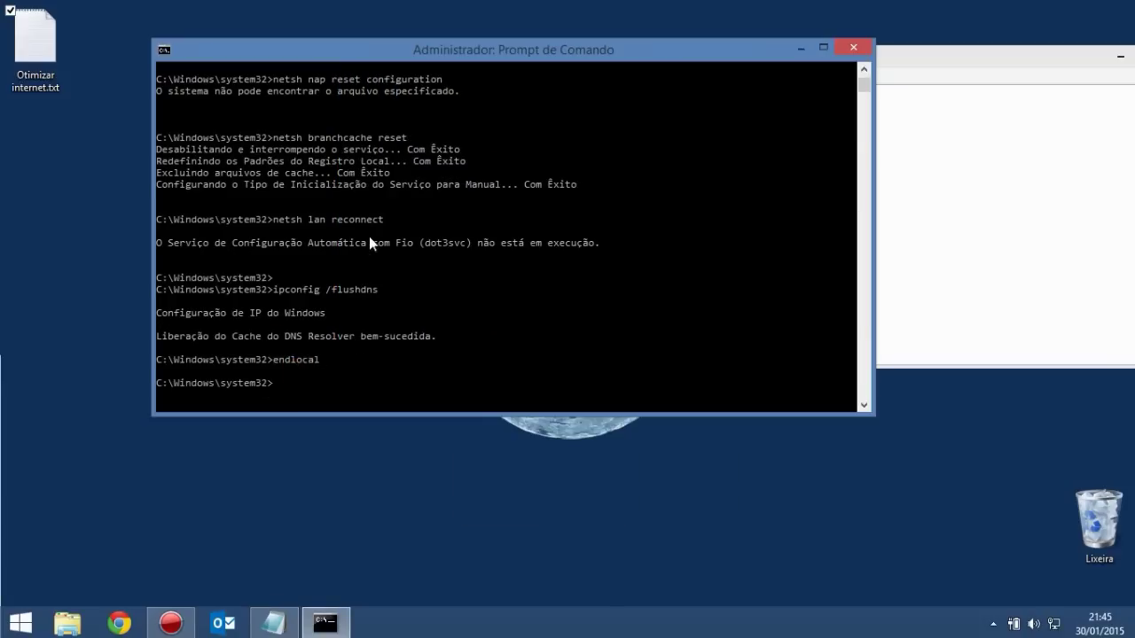
scroll(363, 277, down, 3)
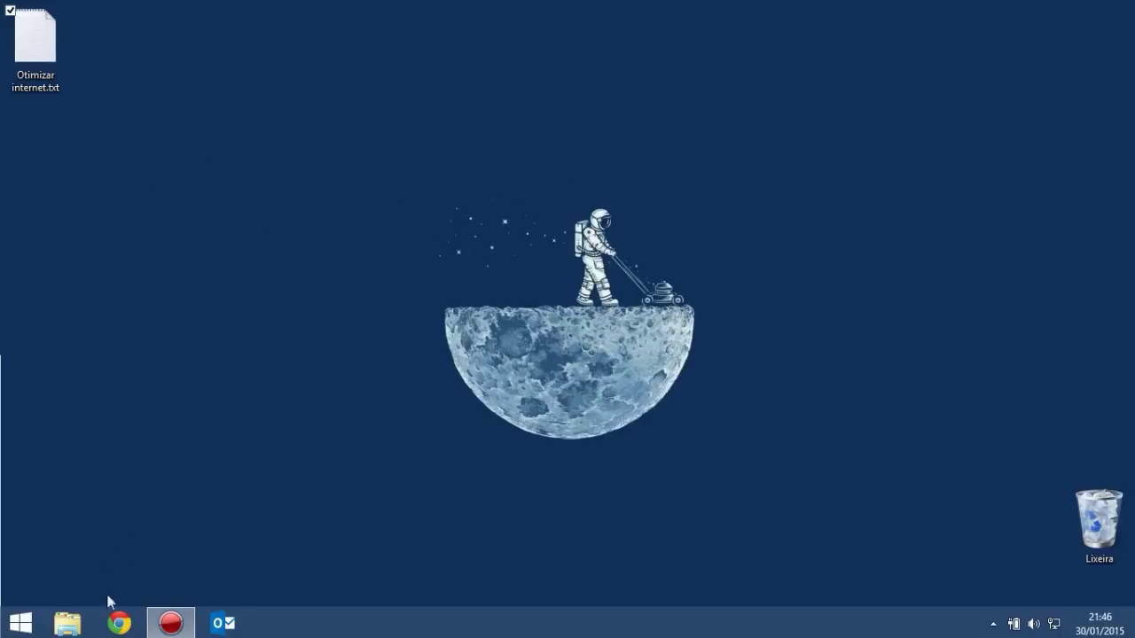
Switch to Google Chrome and open the Limpar dados de navegação dialog from the Histórico page in a new tab
click(121, 623)
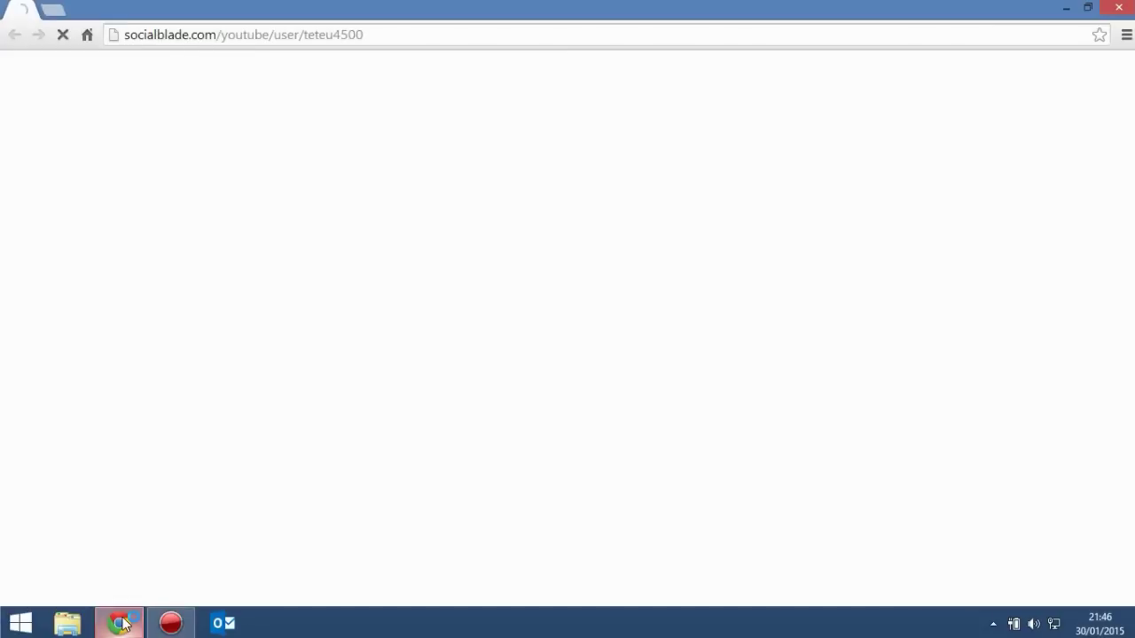
click(52, 11)
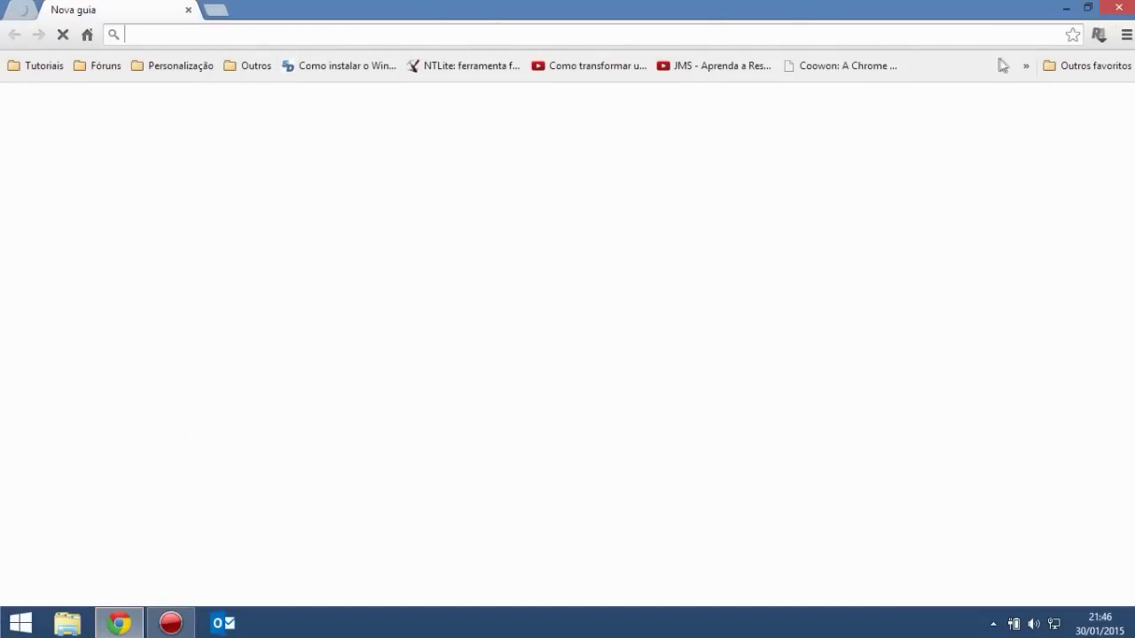
click(1124, 35)
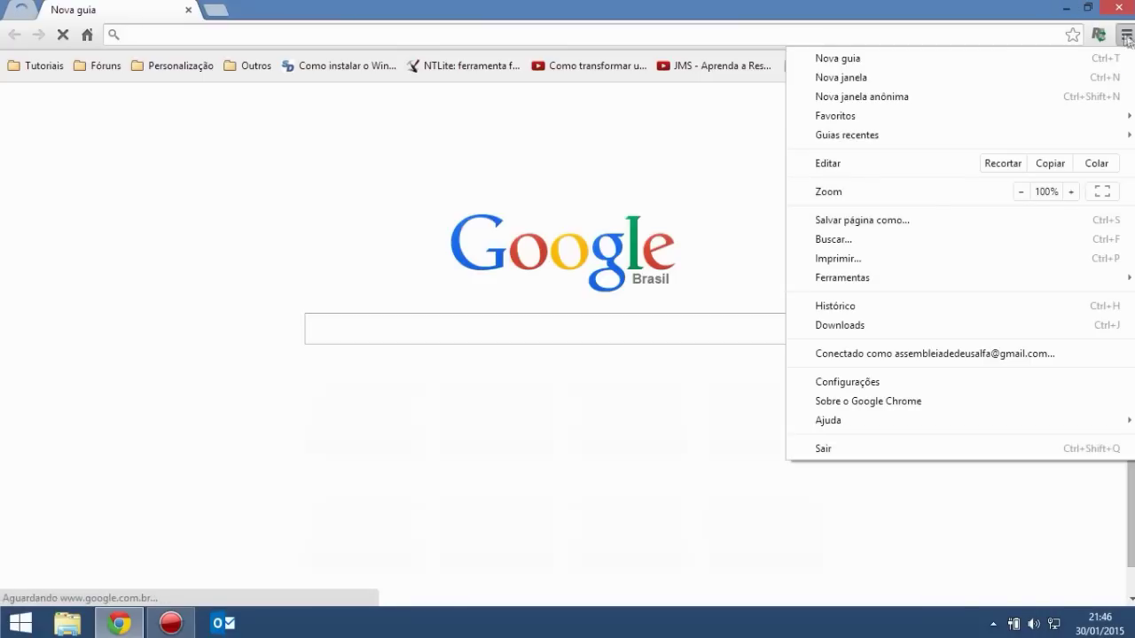
click(837, 383)
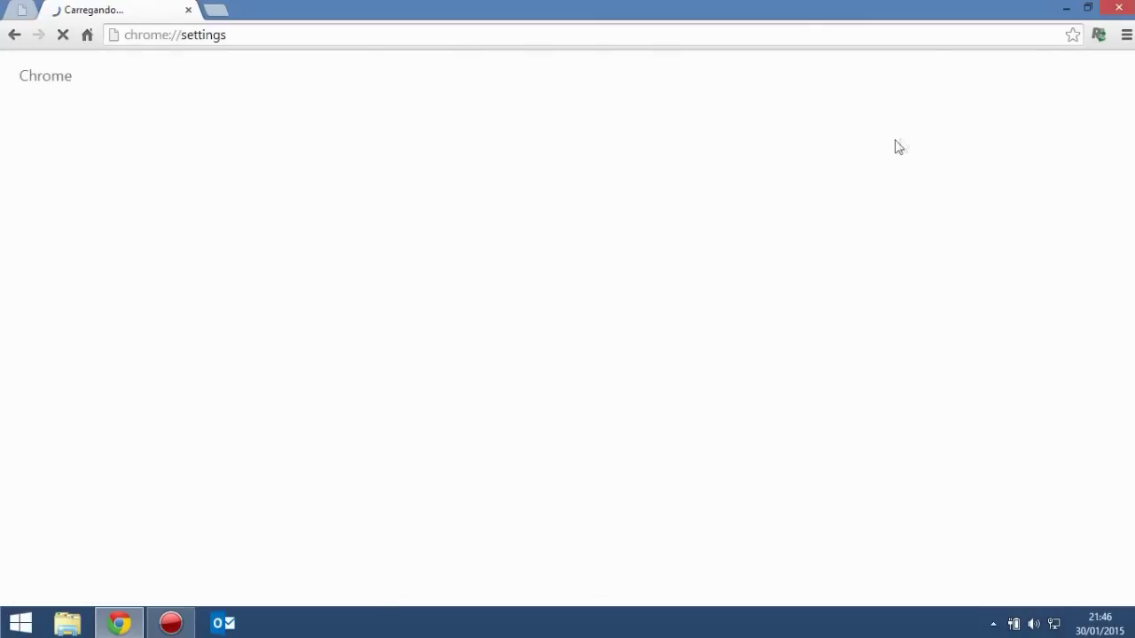
click(40, 110)
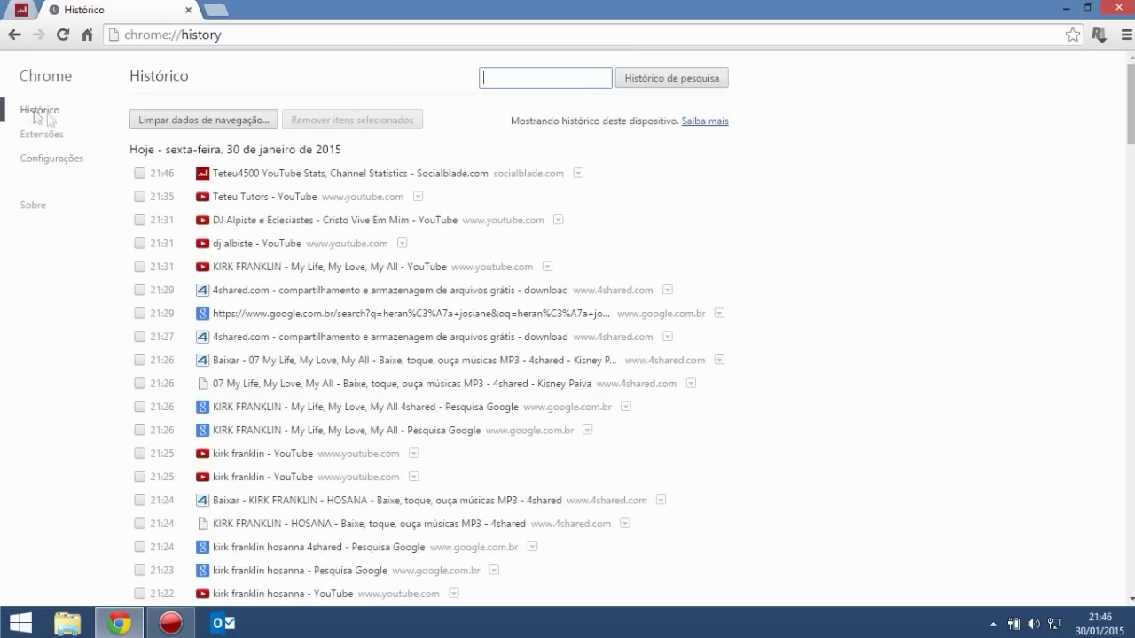
click(162, 124)
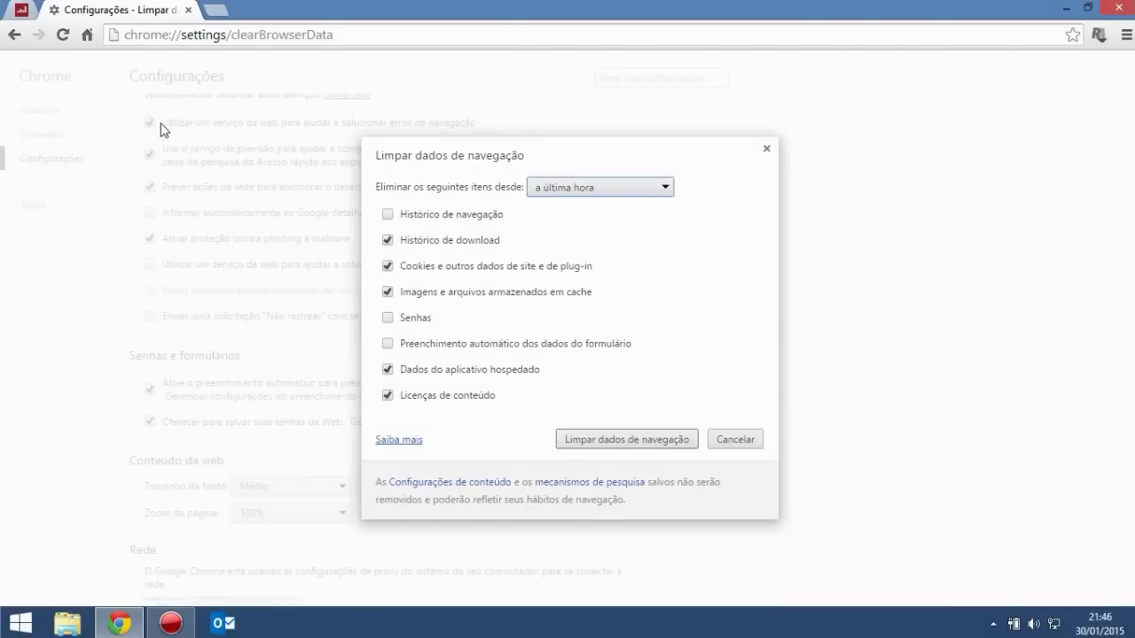
Set the deletion period to "o começo" and clear the selected browsing data, leaving Histórico de navegação unticked
click(637, 188)
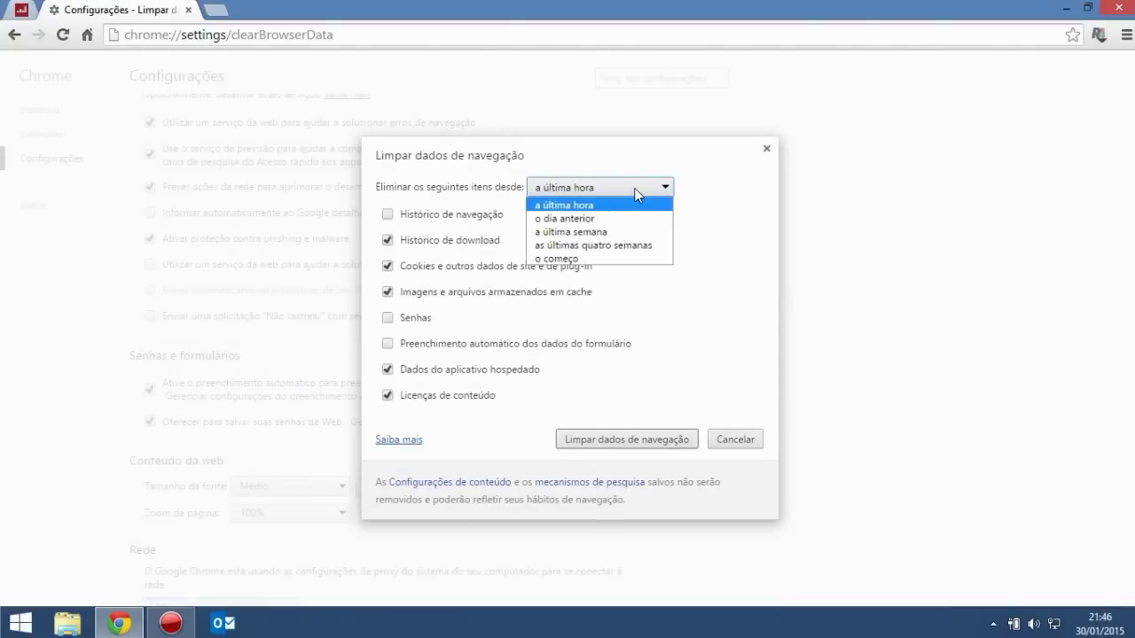
click(557, 257)
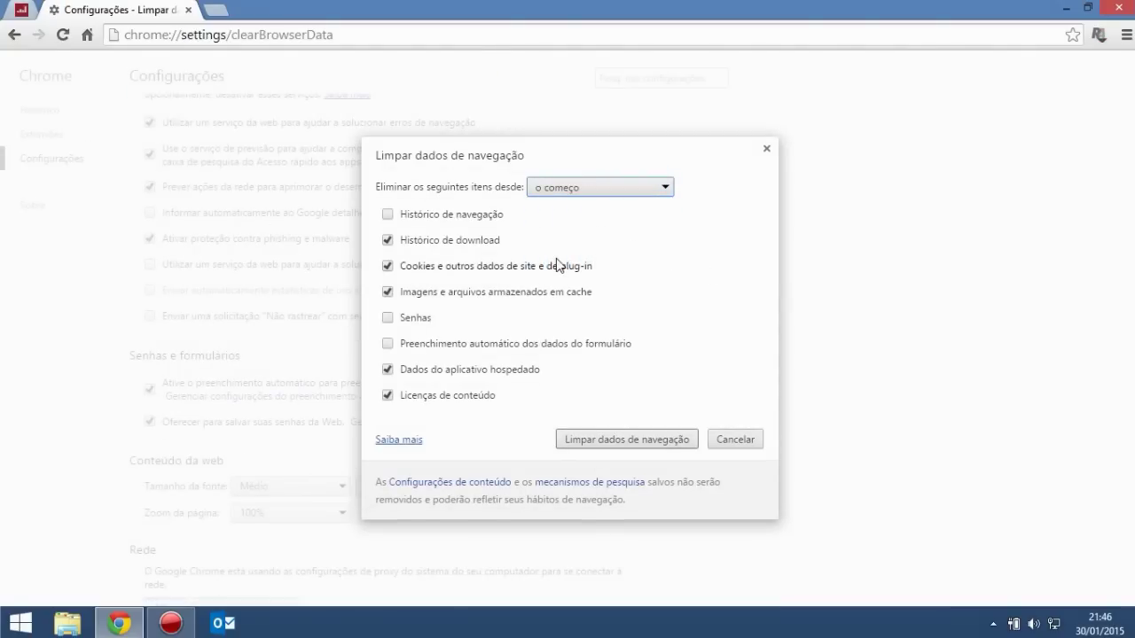
click(387, 214)
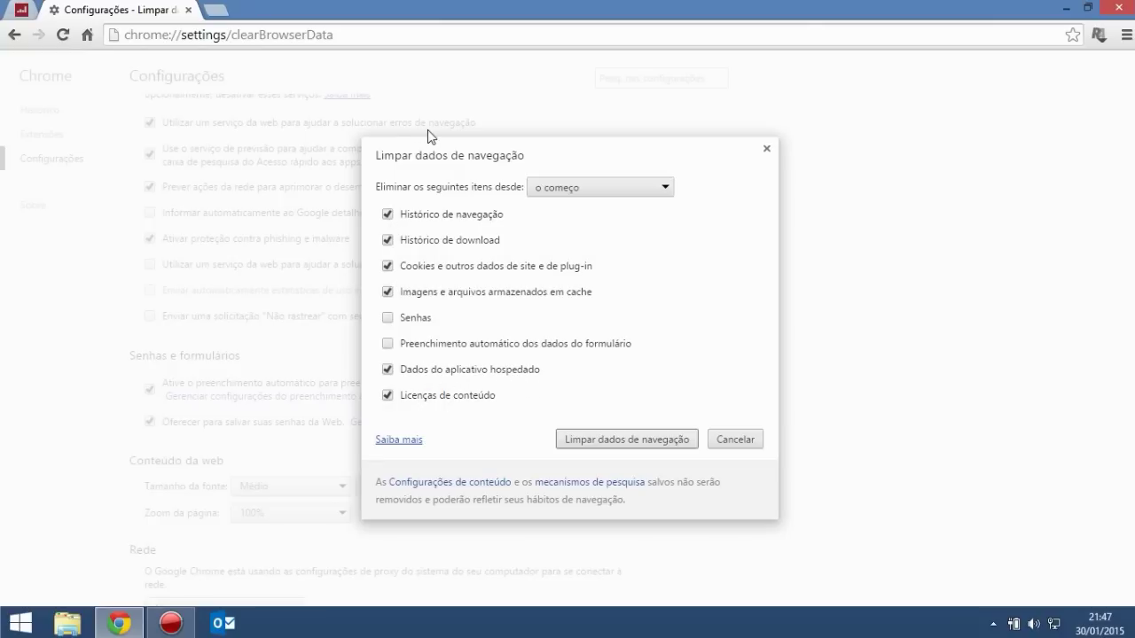
click(388, 215)
click(589, 441)
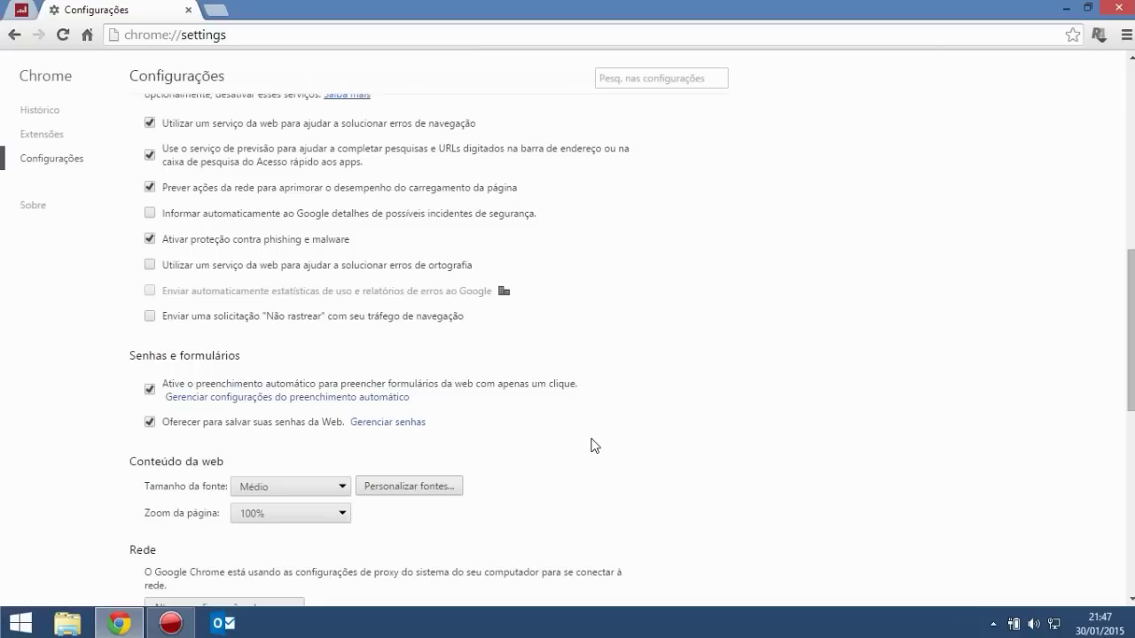
Close the Chrome window and return to the Windows desktop
scroll(594, 445, up, 4)
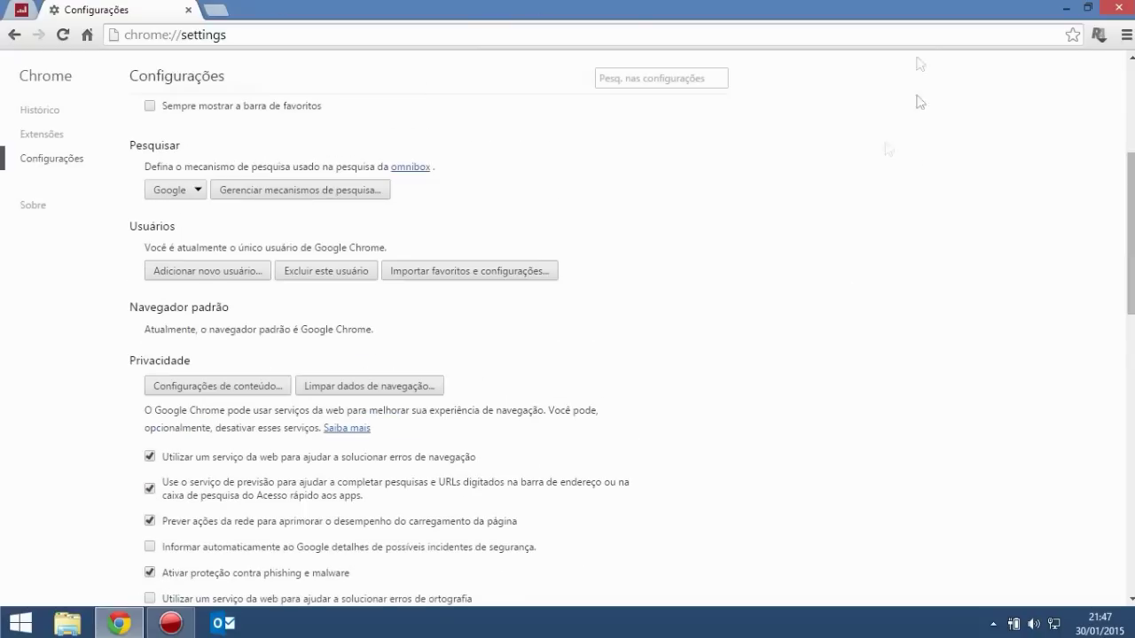
click(1115, 8)
drag(544, 246, 443, 178)
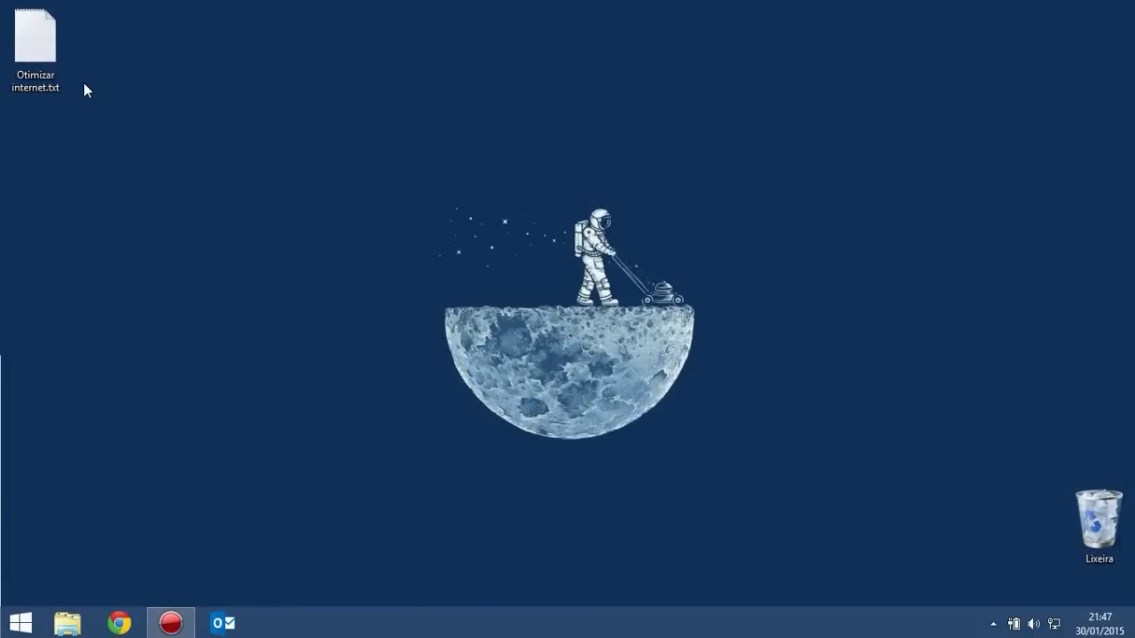